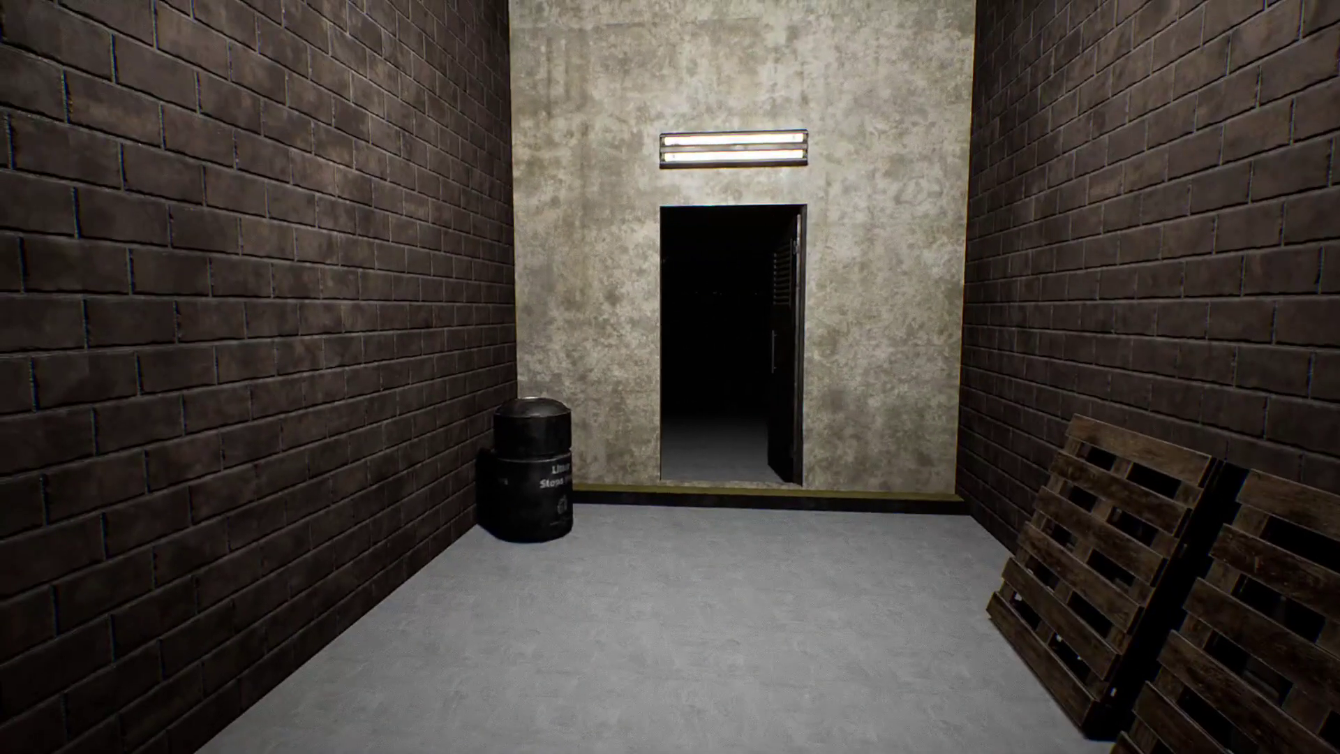
key(w)
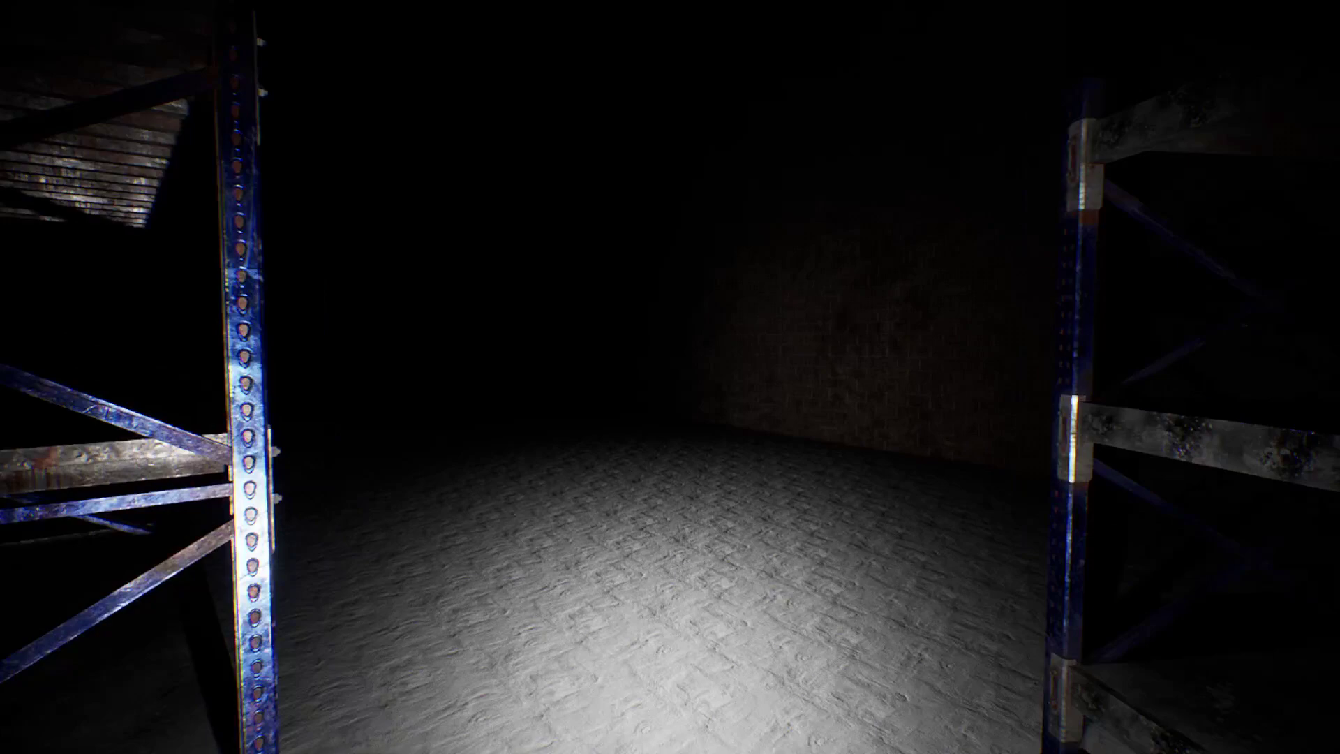
key(w)
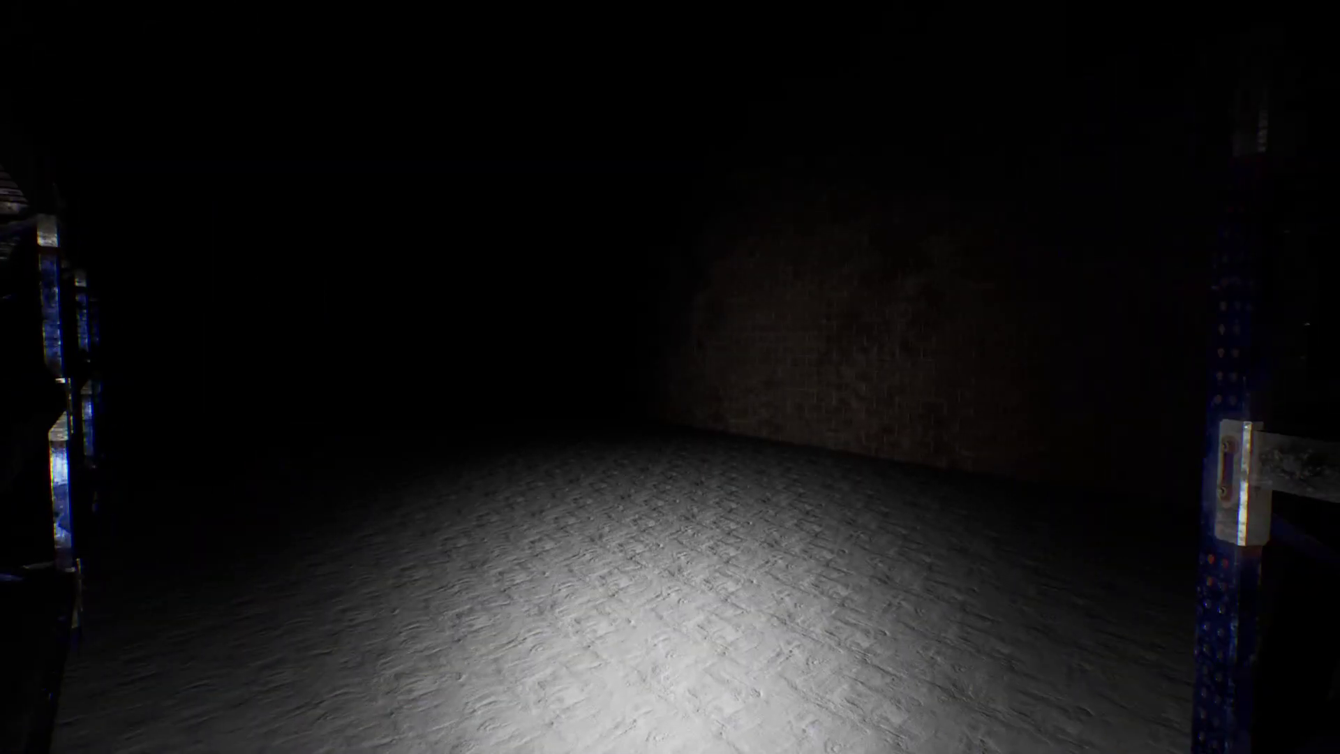